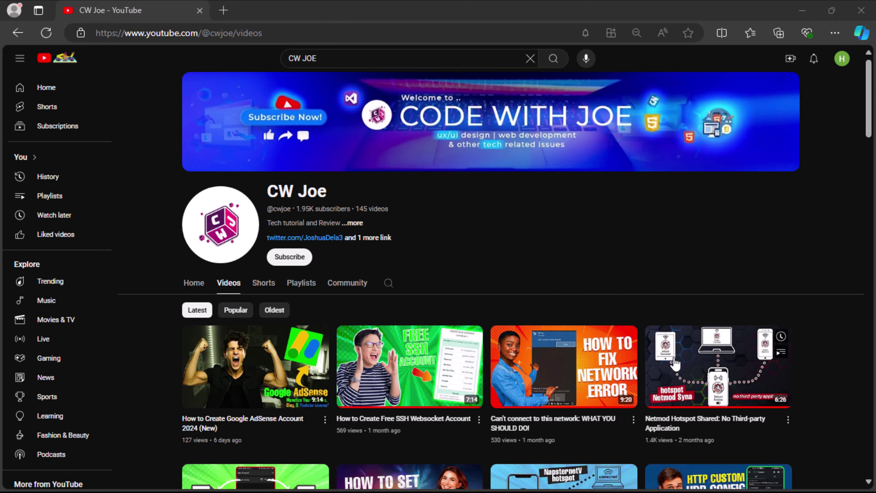
# - Scroll the CW Joe Videos tab down to the NapsternetV hotspot-sharing video
pyautogui.scroll(-5, 677, 364)
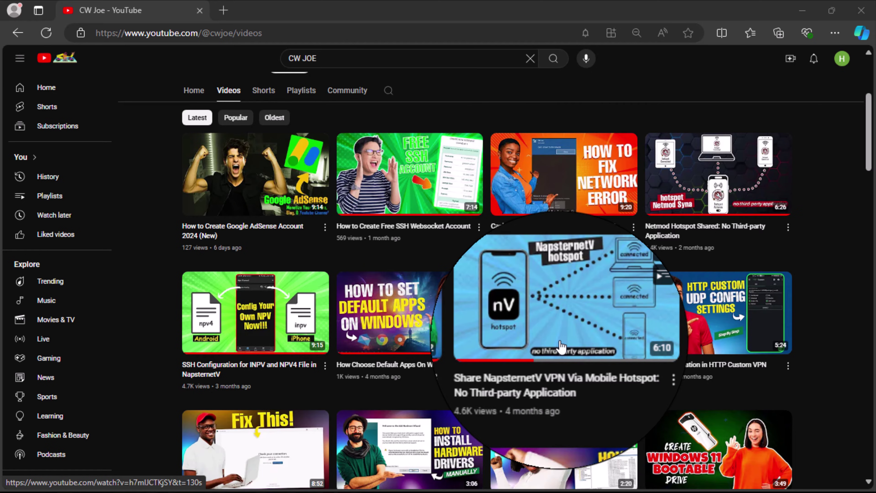
pyautogui.scroll(-5, 561, 345)
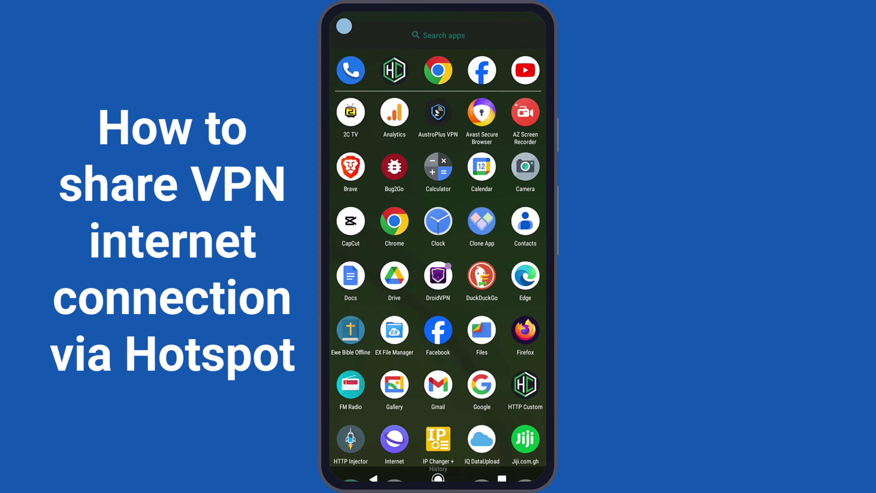
# - Scroll the phone's app drawer to find and launch Npv Tunnel
pyautogui.scroll(-10, 438, 265)
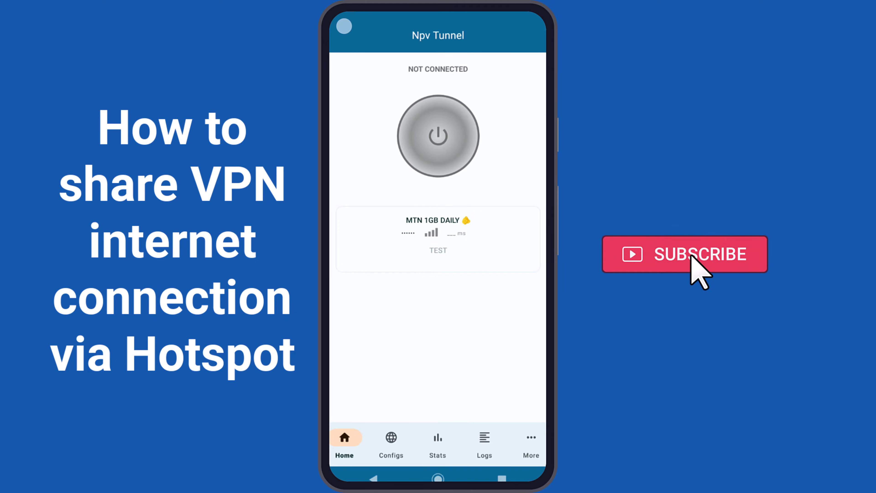
# - Turn on MTN mobile data, connect the Npv Tunnel VPN, and return home
pyautogui.moveTo(438, 13); pyautogui.dragTo(438, 310)
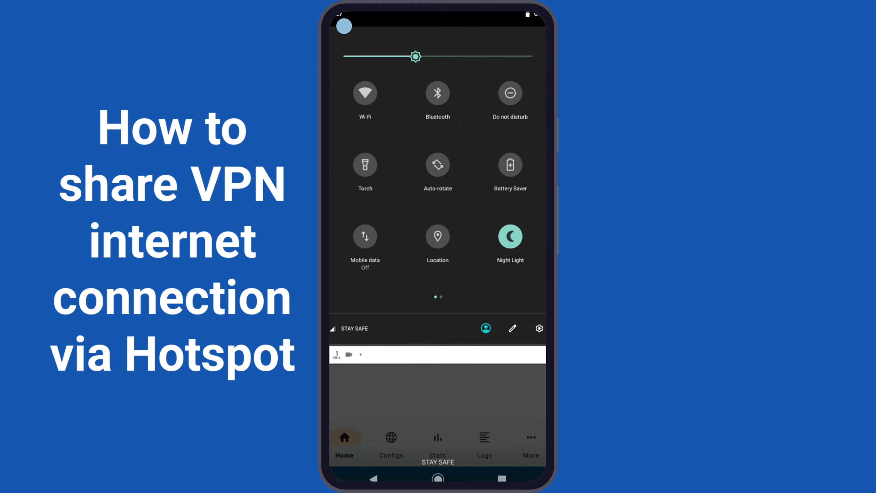
pyautogui.click(365, 236)
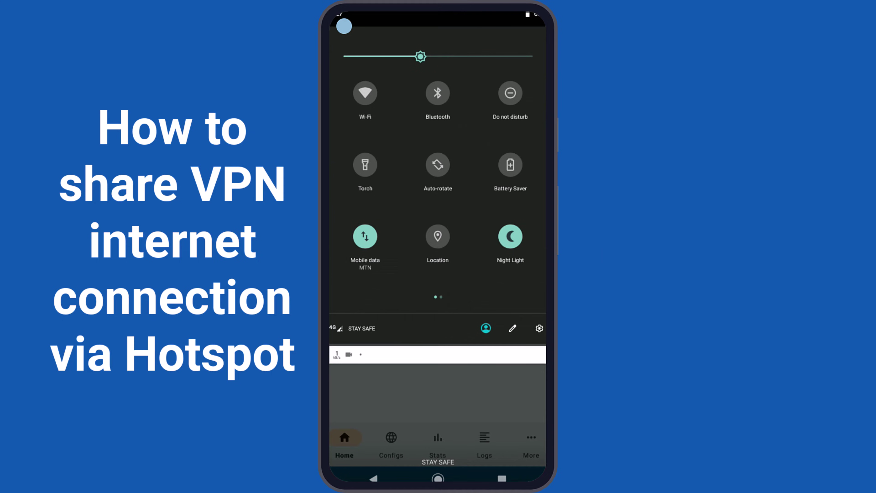
pyautogui.moveTo(438, 396); pyautogui.dragTo(438, 104)
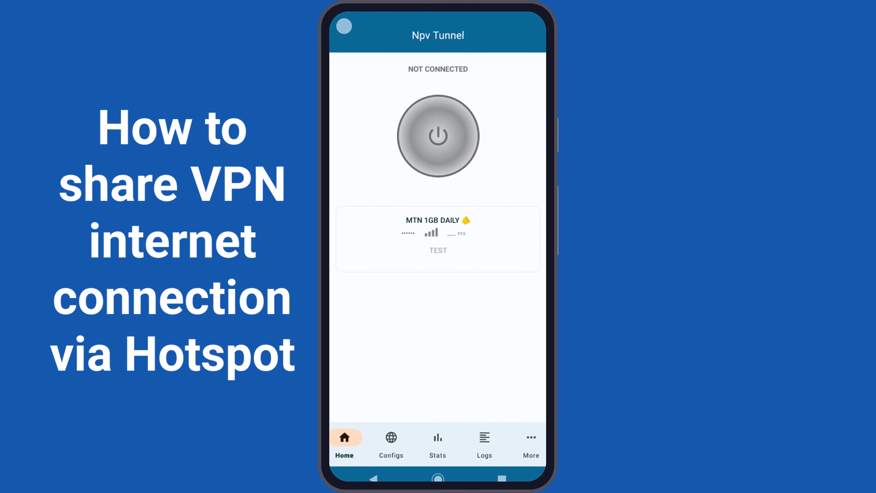
pyautogui.click(438, 136)
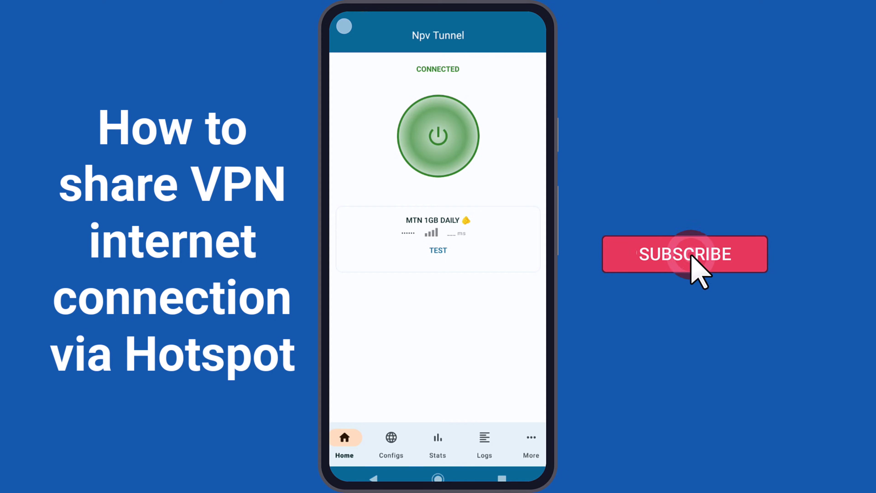
pyautogui.click(438, 479)
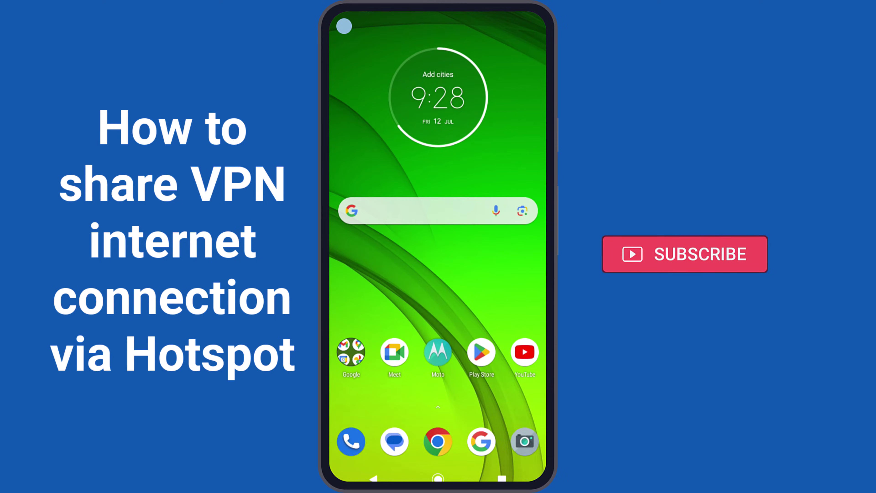
# - Search the Play Store for 'every proxy'
pyautogui.click(481, 352)
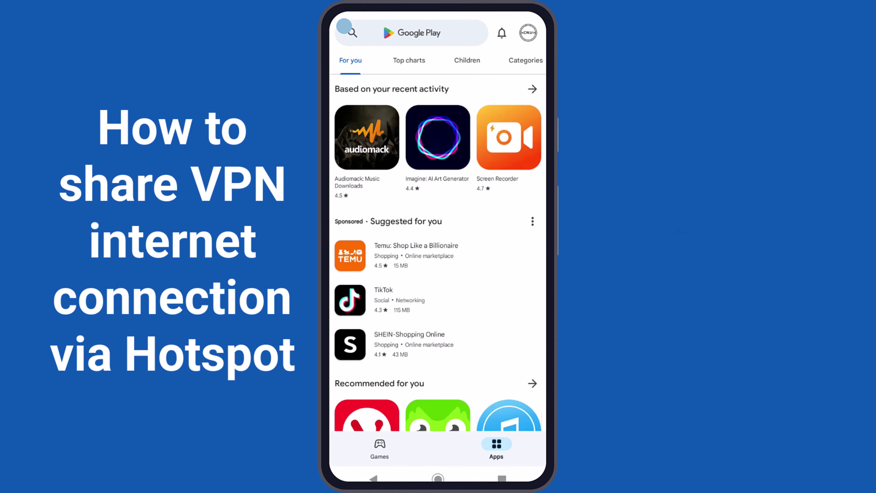
pyautogui.click(343, 26)
pyautogui.write('ev')
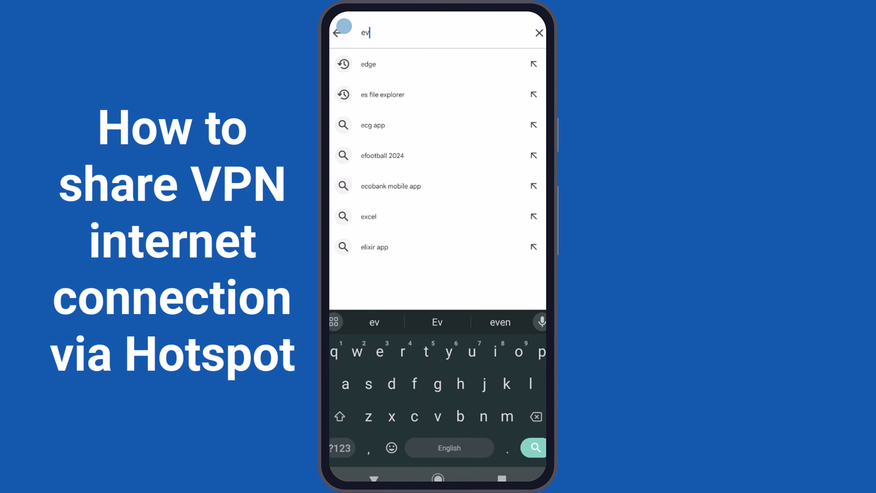
pyautogui.write('ery proxy')
pyautogui.press('Return')
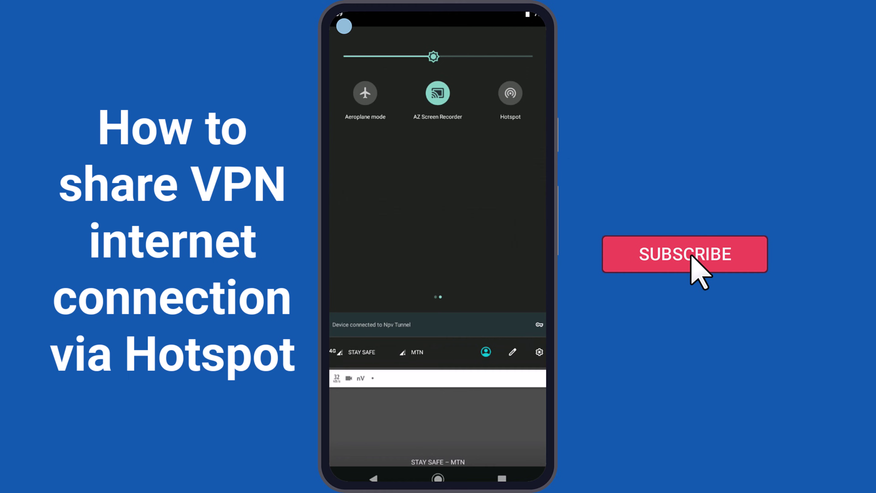
# - Turn on the phone's mobile hotspot from quick settings
pyautogui.click(510, 93)
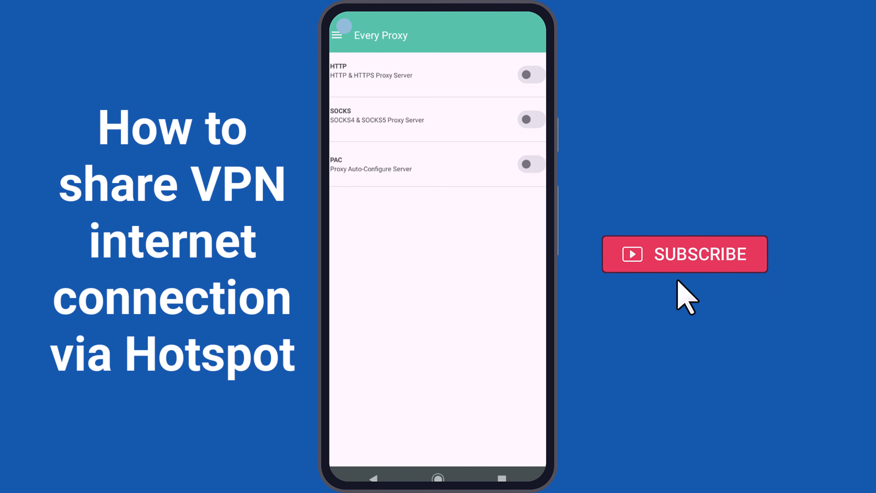
# - Switch on Every Proxy's HTTP & HTTPS proxy server on port 8080
pyautogui.click(531, 75)
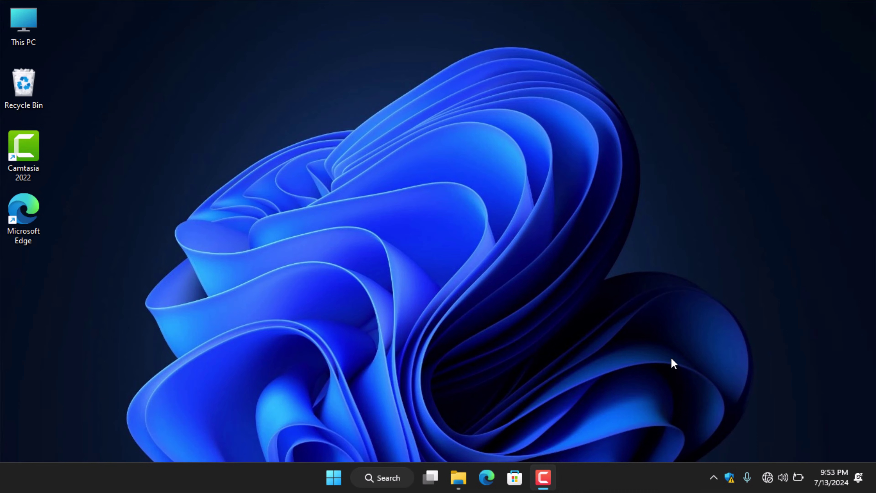
# - Open the Settings Wi-Fi page from the Windows Quick Settings Wi-Fi list
pyautogui.click(765, 479)
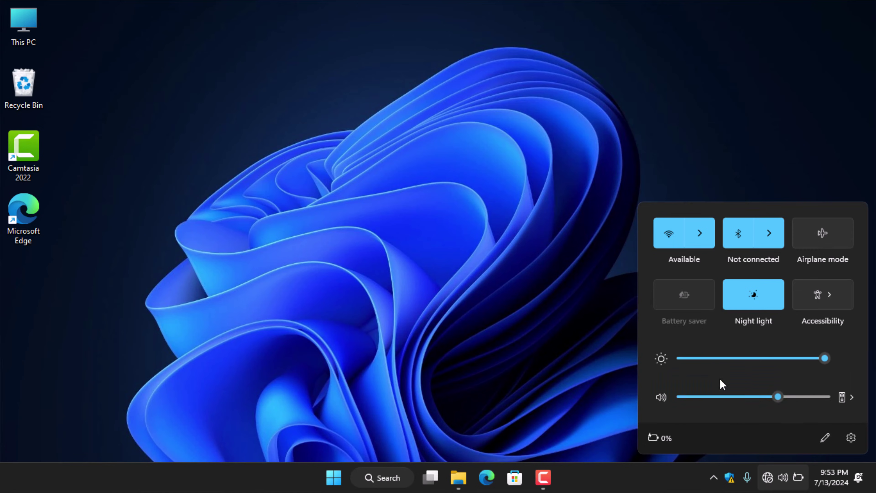
pyautogui.click(698, 231)
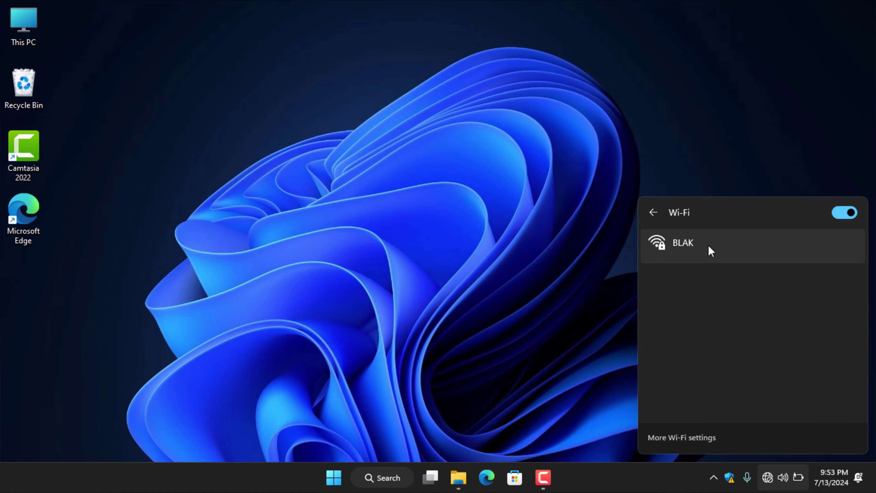
pyautogui.click(692, 440)
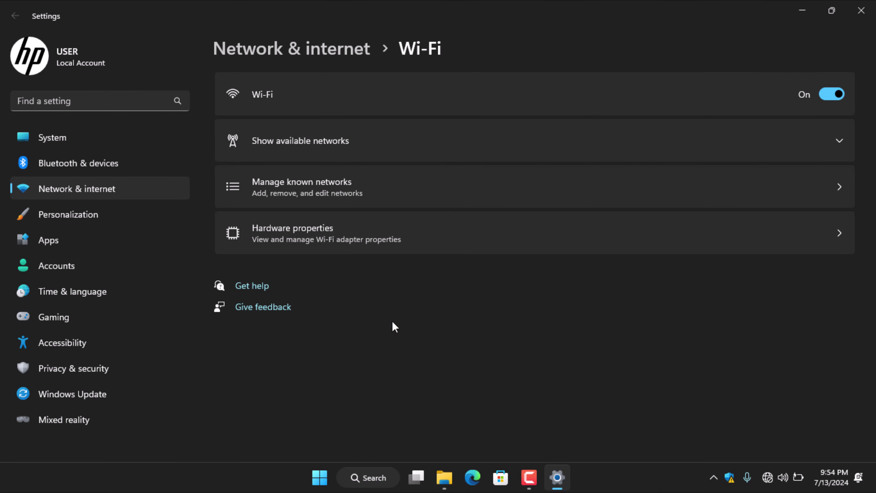
# - Go to Network & internet > Proxy and open the manual proxy setup dialog
pyautogui.click(85, 186)
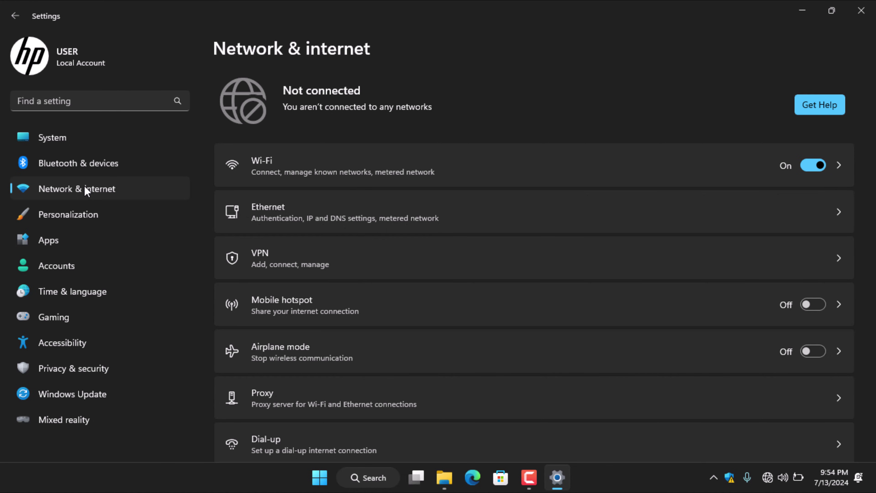
pyautogui.click(355, 395)
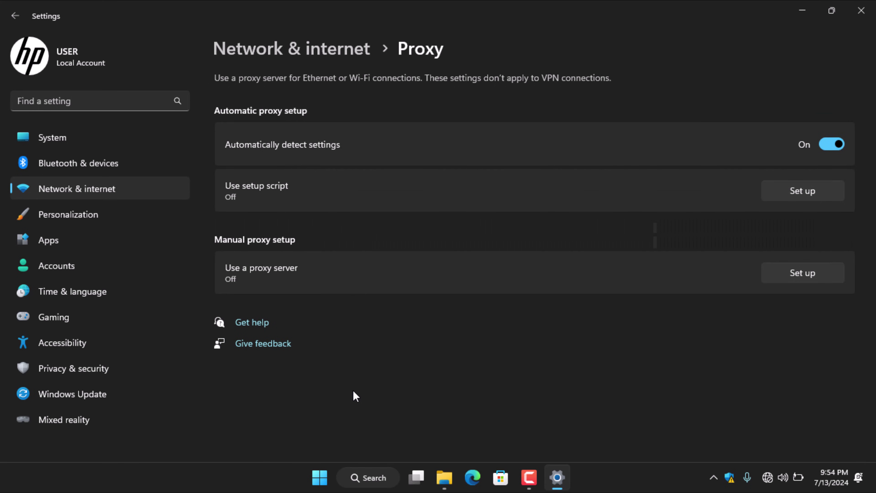
pyautogui.click(785, 281)
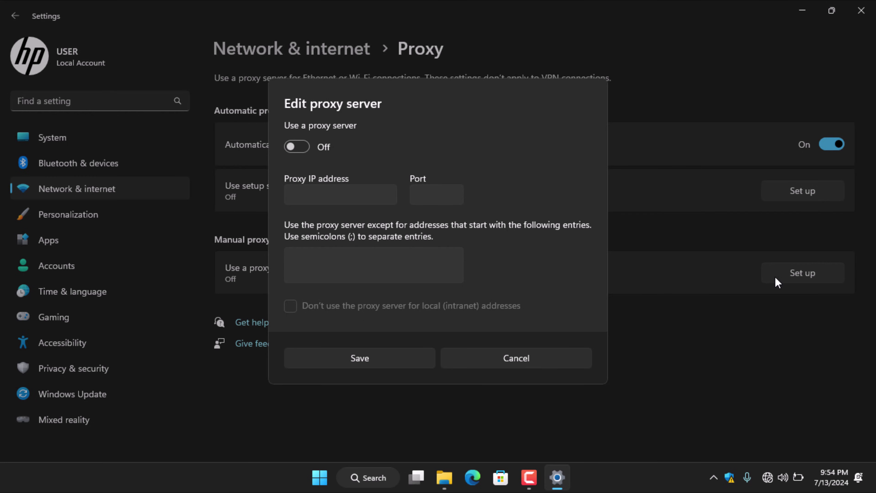
# - Turn on the manual proxy at 192.168.43.85 port 8080 and save it
pyautogui.click(296, 147)
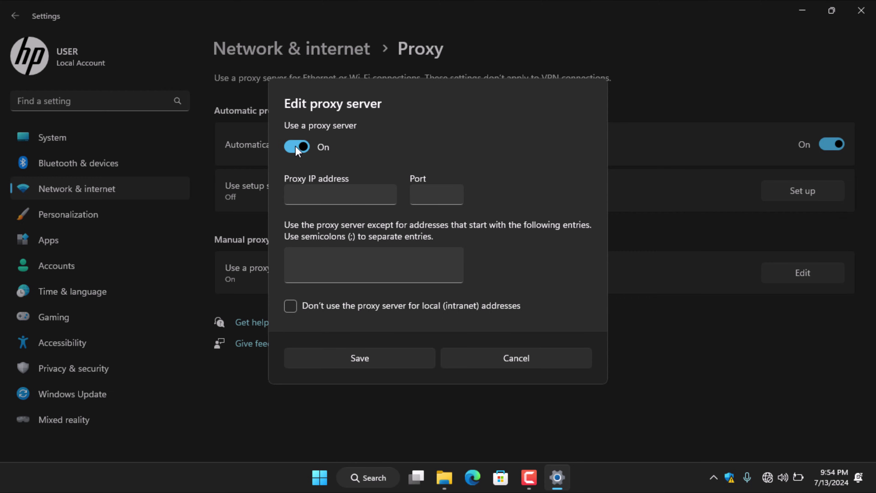
pyautogui.click(312, 196)
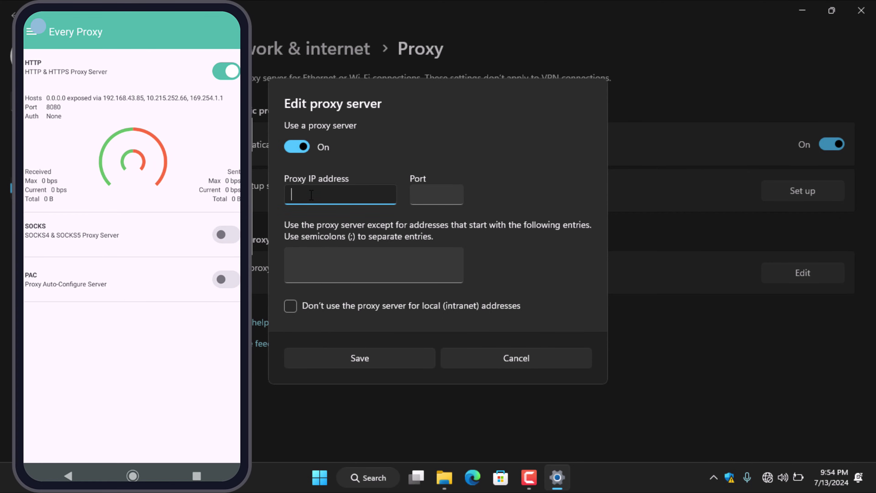
pyautogui.write('192.1')
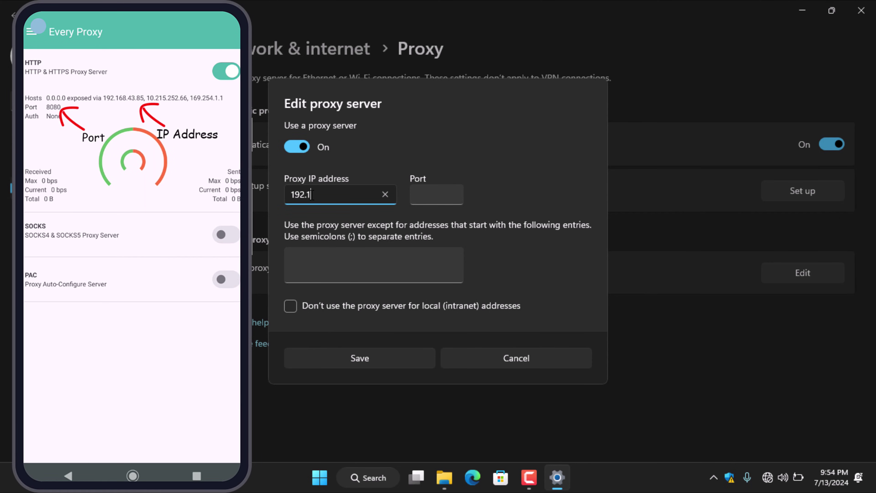
pyautogui.write('68.43.85')
pyautogui.click(424, 189)
pyautogui.write('8080')
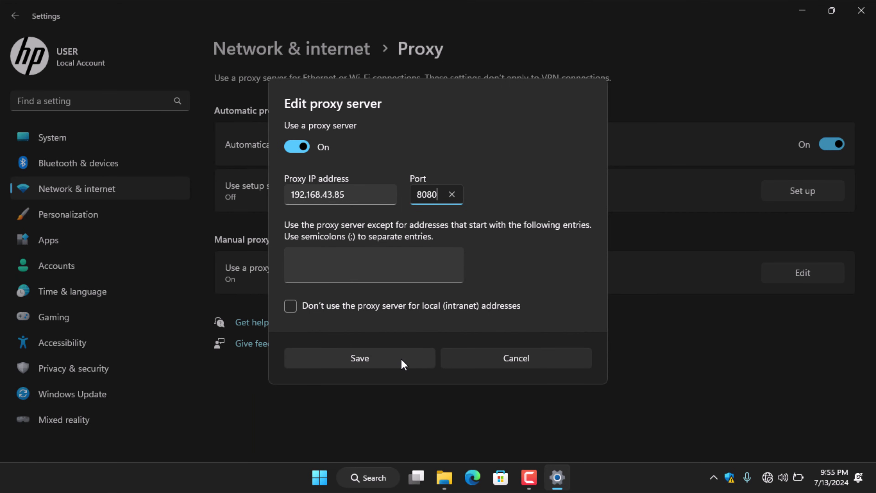
pyautogui.click(360, 358)
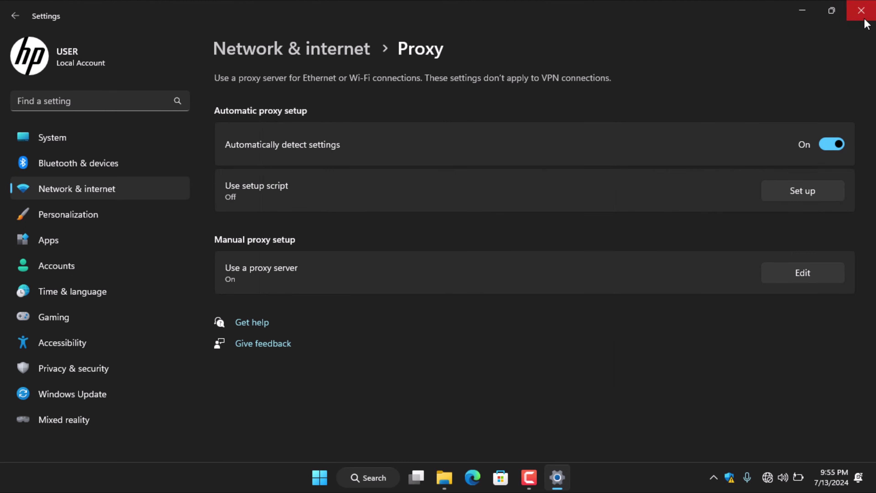
# - Close Settings and connect the PC to the BLAK Wi-Fi network
pyautogui.click(861, 11)
pyautogui.click(774, 478)
pyautogui.click(700, 233)
pyautogui.click(700, 247)
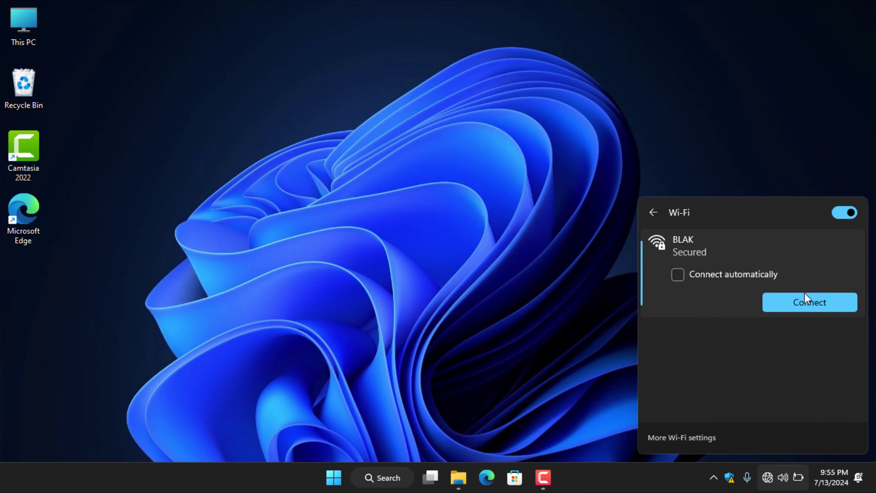
pyautogui.click(808, 302)
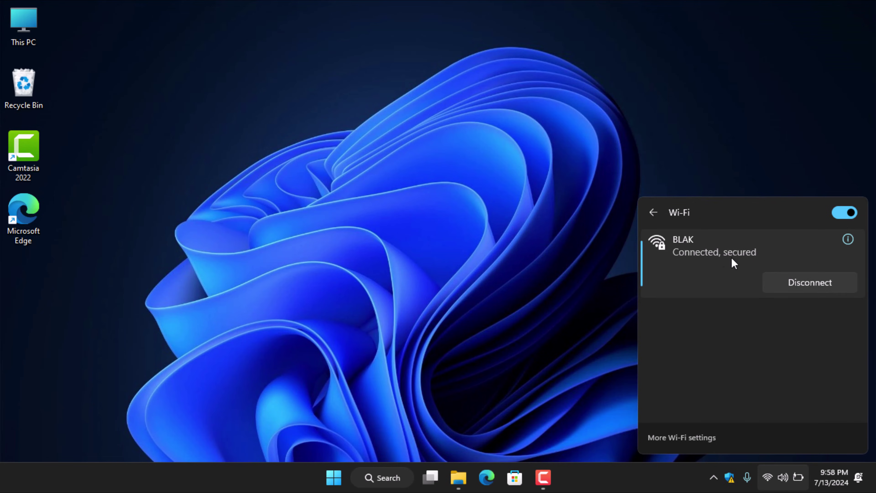
# - Launch Edge, search 'cw joe', and open the CW Joe YouTube channel
pyautogui.doubleClick(24, 231)
pyautogui.write('cw joe')
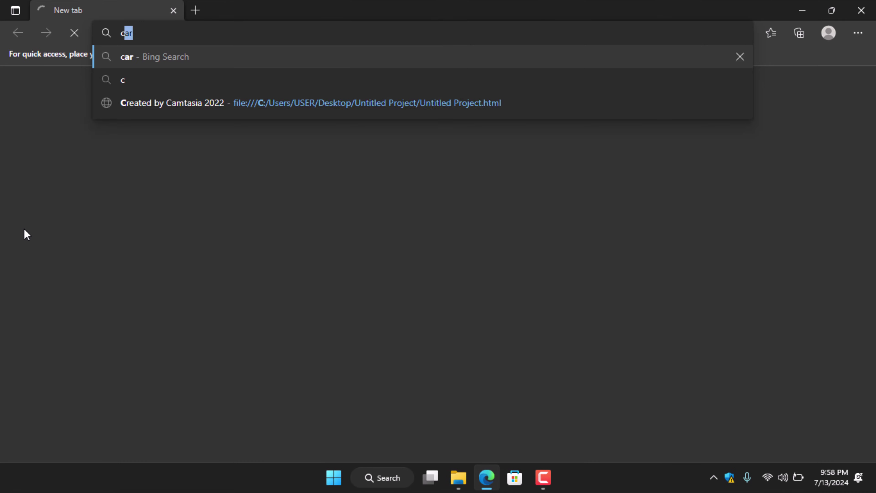
pyautogui.press('Return')
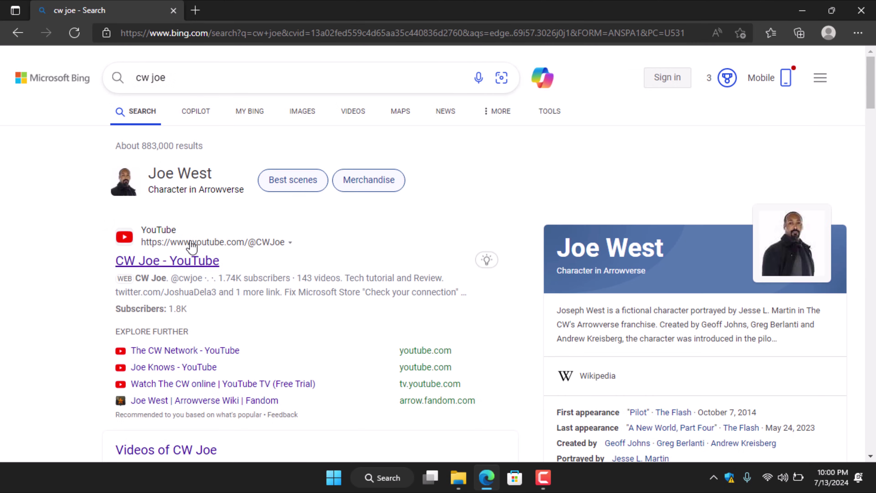
pyautogui.click(188, 259)
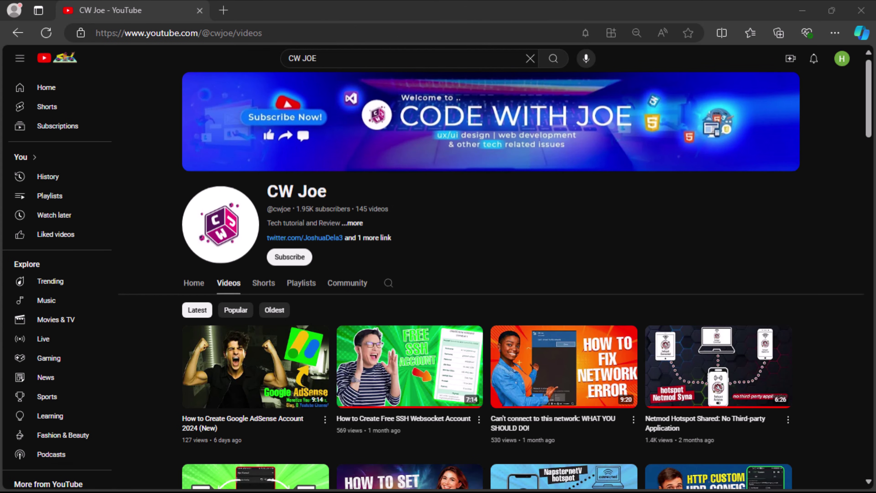
# - Scroll down the CW Joe Videos tab to the older uploads
pyautogui.scroll(-1, 490, 277)
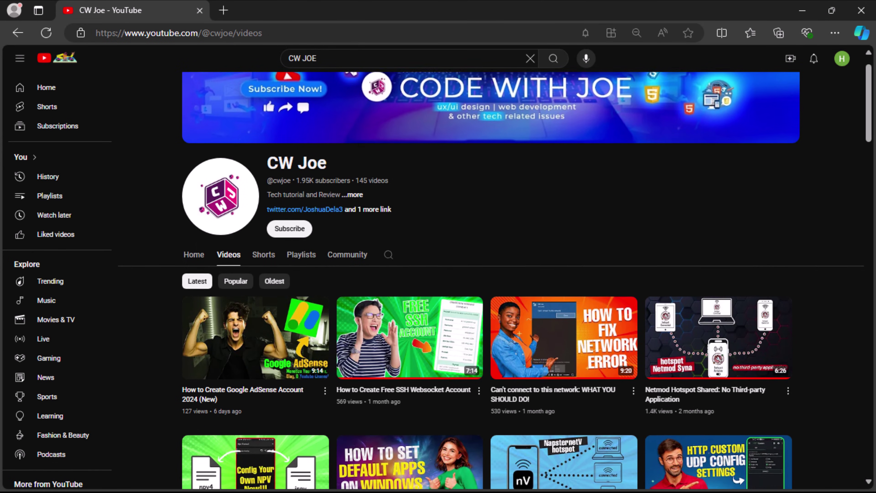
pyautogui.scroll(-2, 490, 276)
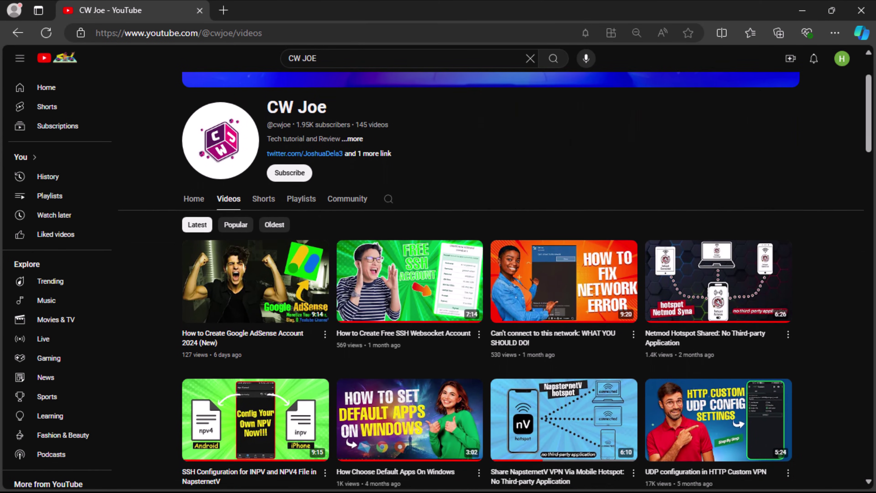
pyautogui.scroll(-2, 490, 277)
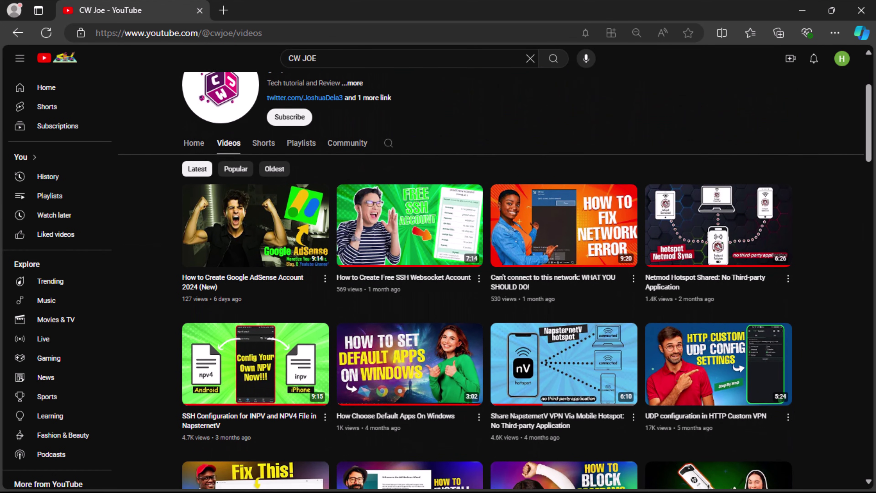
pyautogui.scroll(-2, 410, 165)
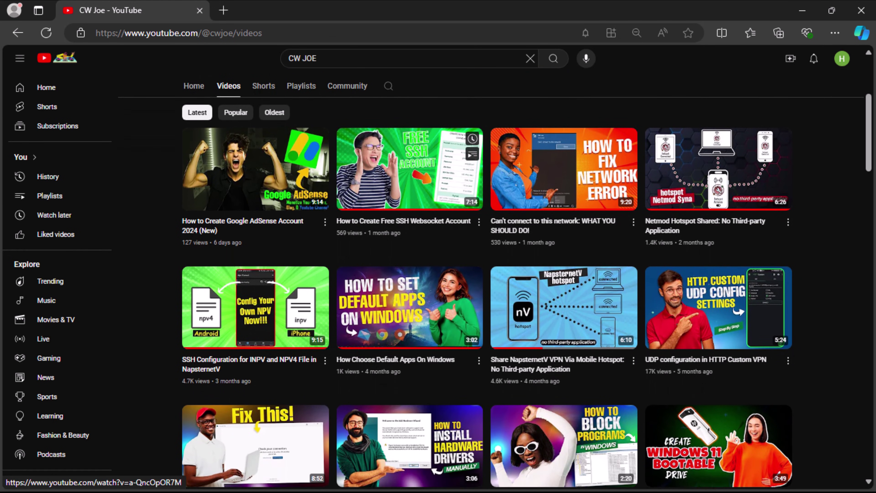
pyautogui.scroll(-2, 490, 263)
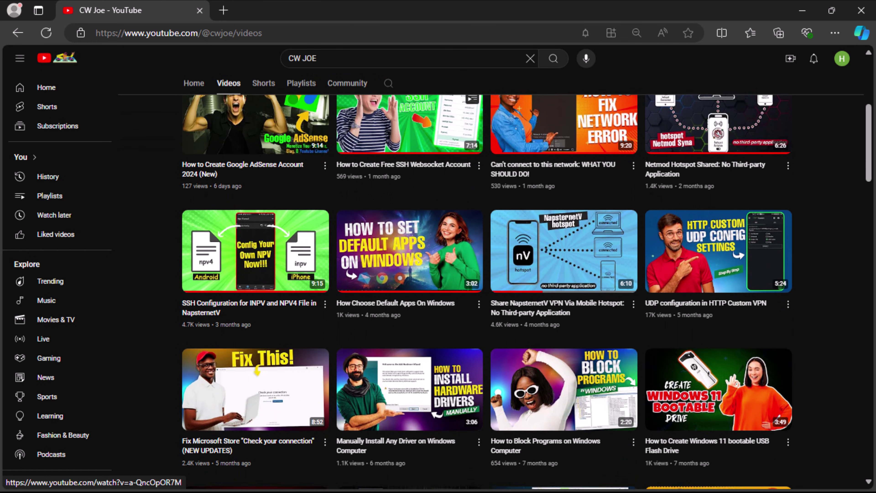
pyautogui.scroll(-2, 490, 276)
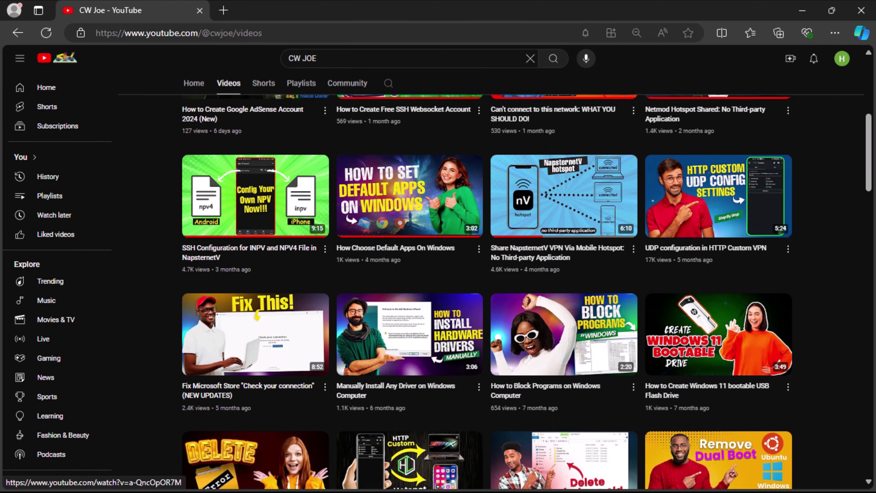
pyautogui.scroll(-2, 490, 269)
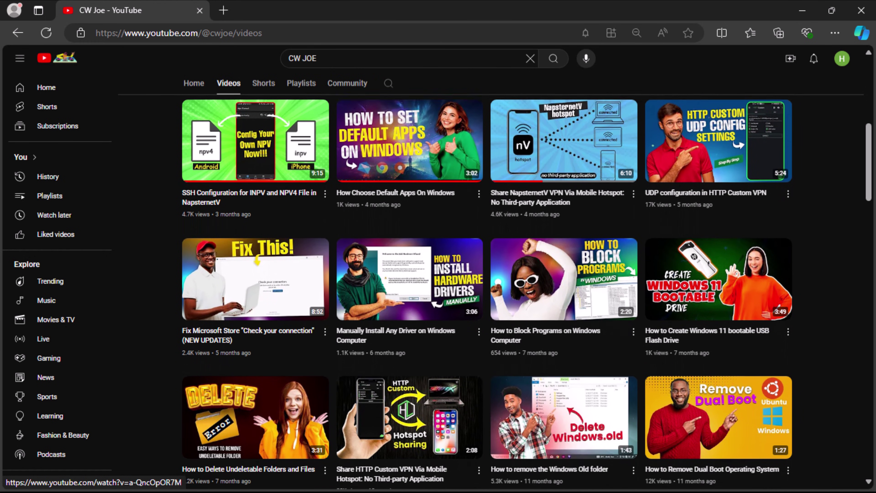
pyautogui.scroll(-2, 490, 269)
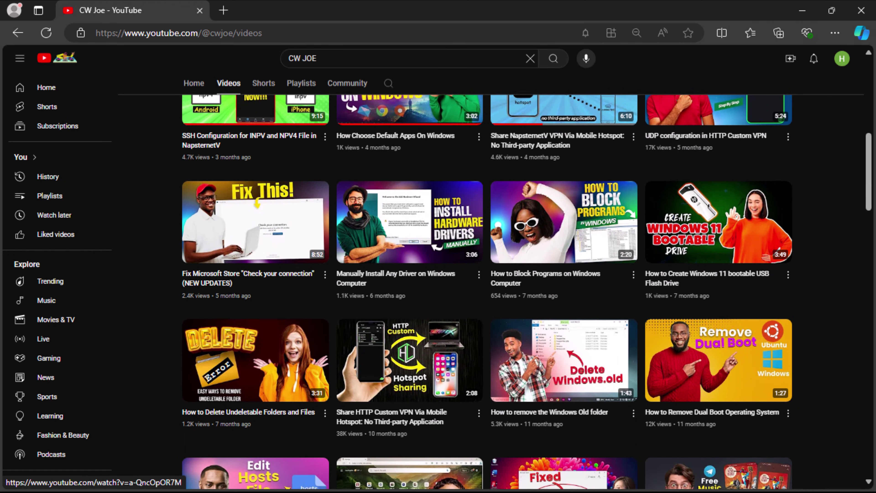